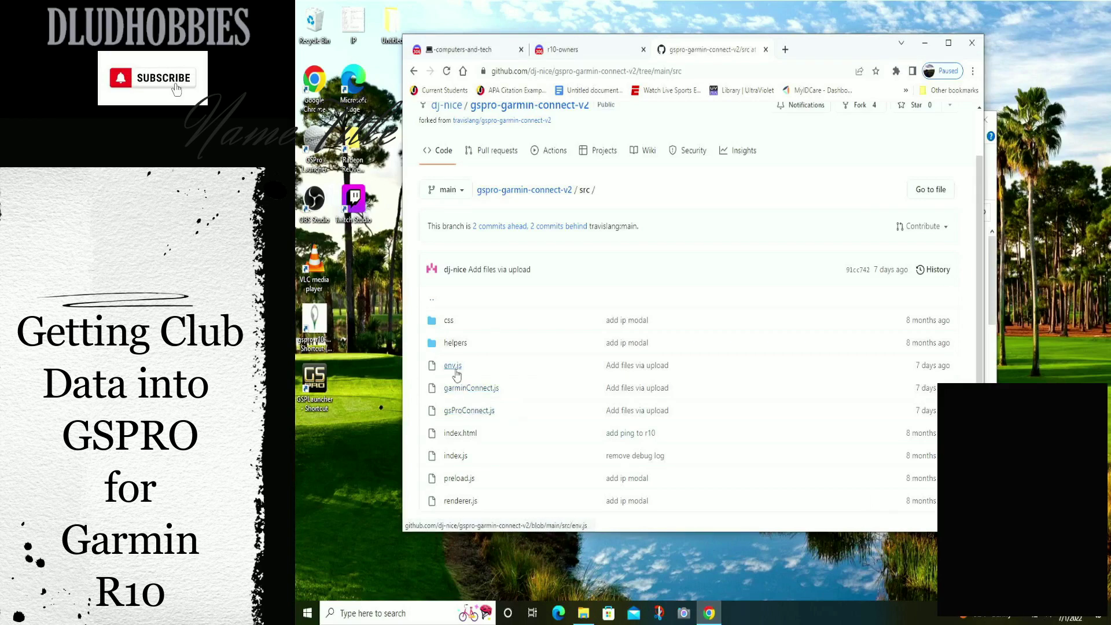
- Open the src folder of the original gspro-garmin-connect-v2 repository from which this fork was made
{"action": "scroll", "coordinate": [486, 390], "scroll_direction": "up", "scroll_amount": 1}
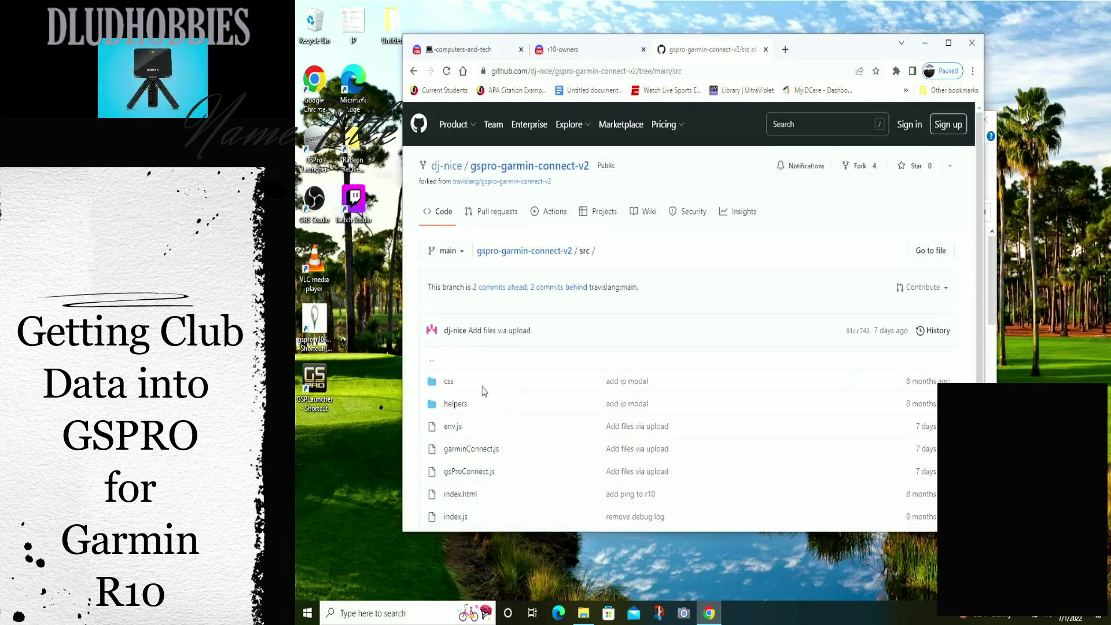
{"action": "left_click", "coordinate": [478, 181]}
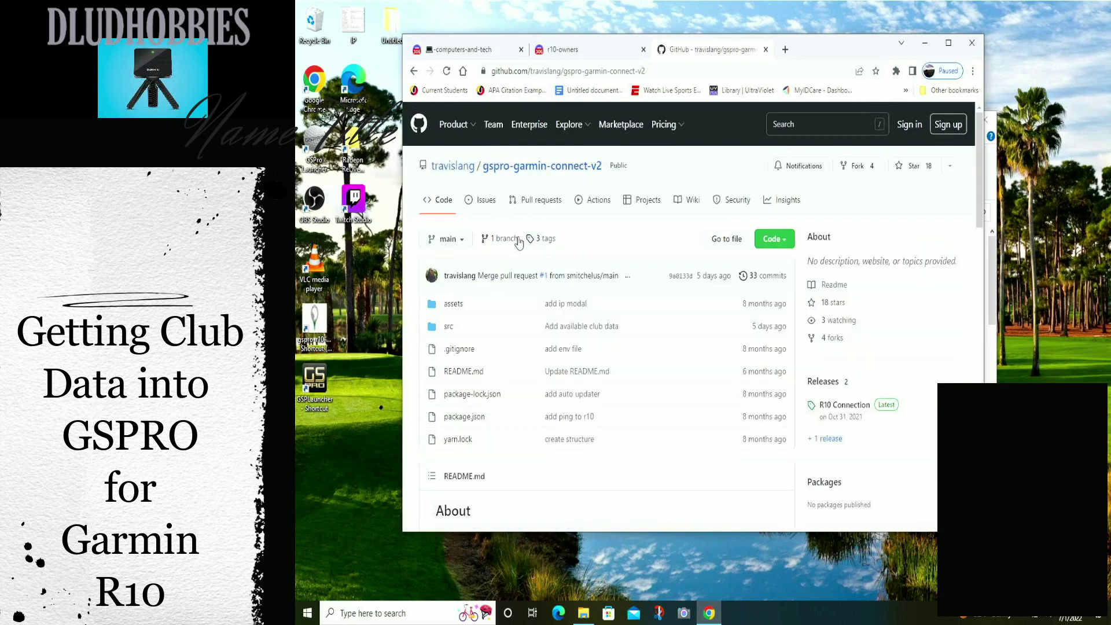
{"action": "left_click", "coordinate": [505, 242]}
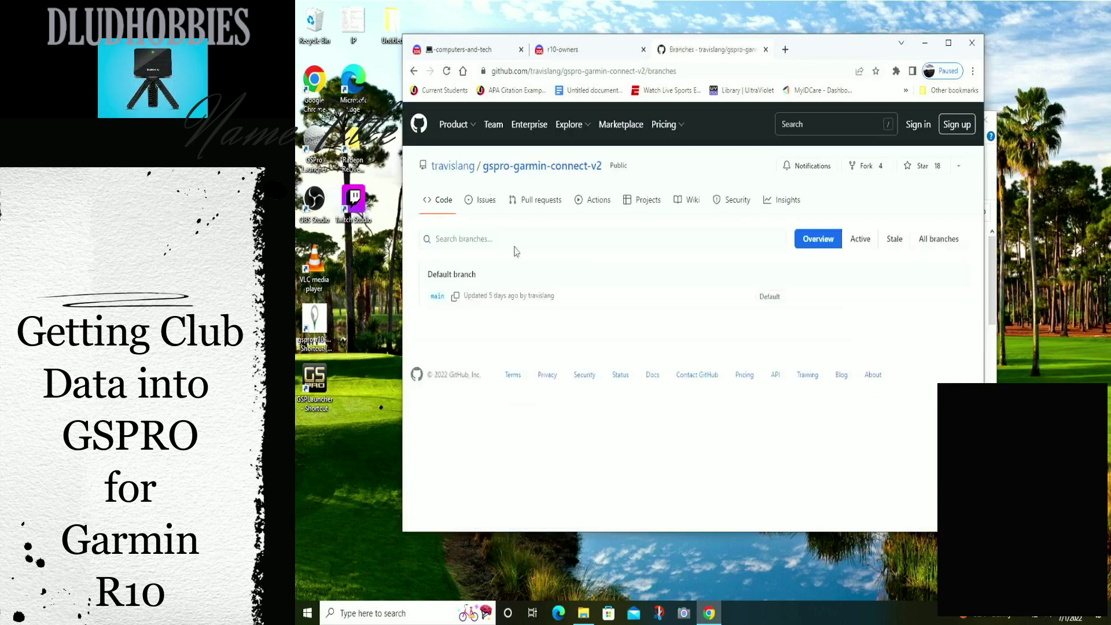
{"action": "left_click", "coordinate": [533, 168]}
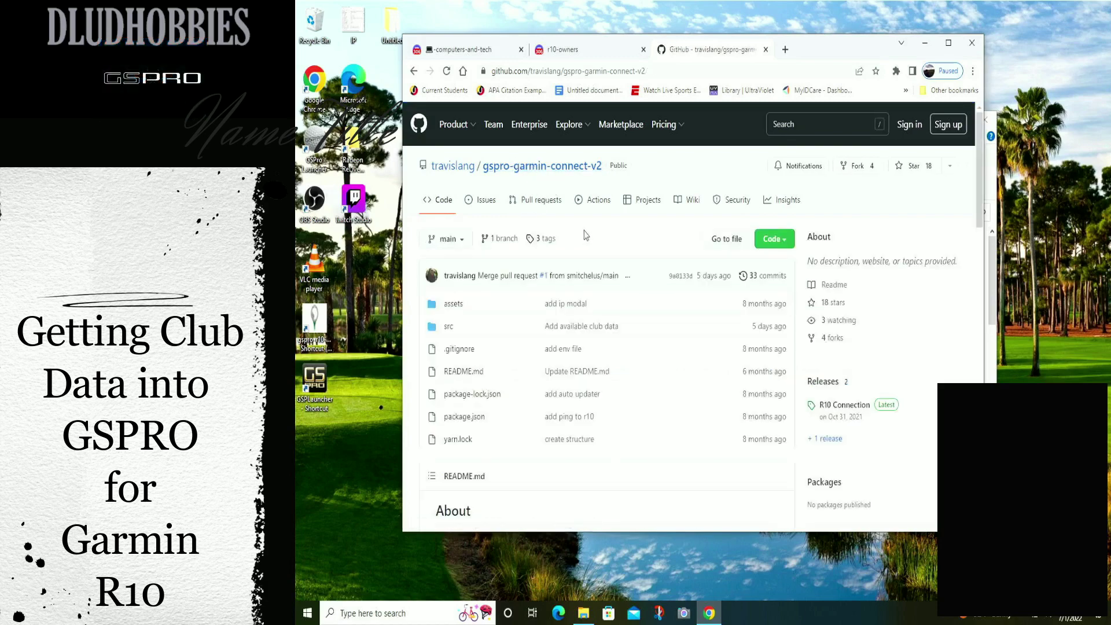
{"action": "left_click", "coordinate": [450, 327]}
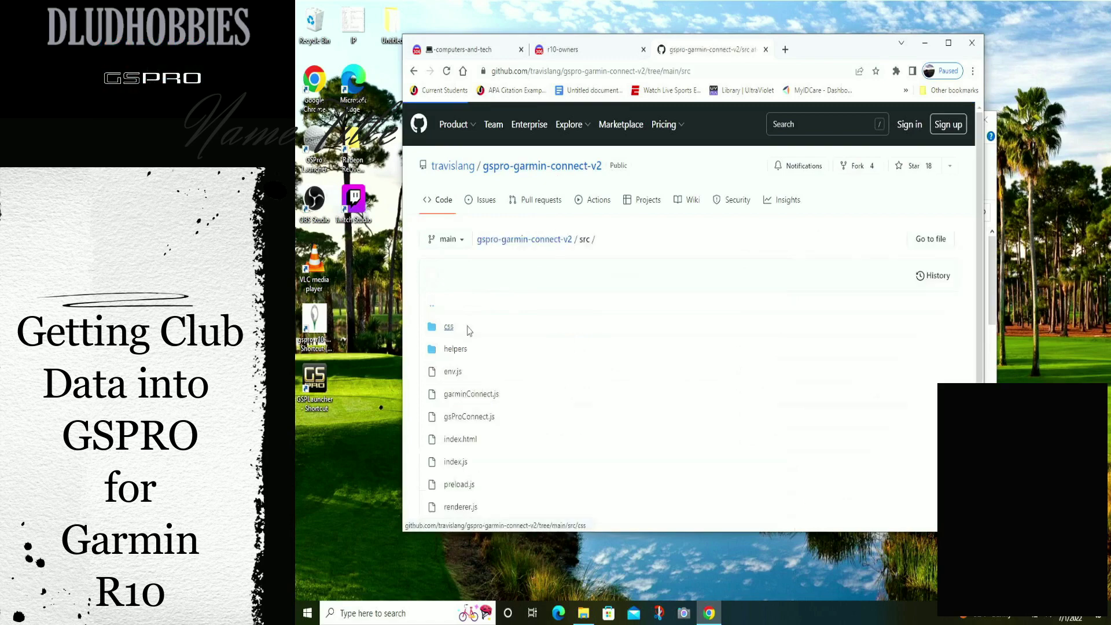
- Open the Downloads folder in File Explorer and rename the env file as env-1
{"action": "left_click", "coordinate": [585, 613]}
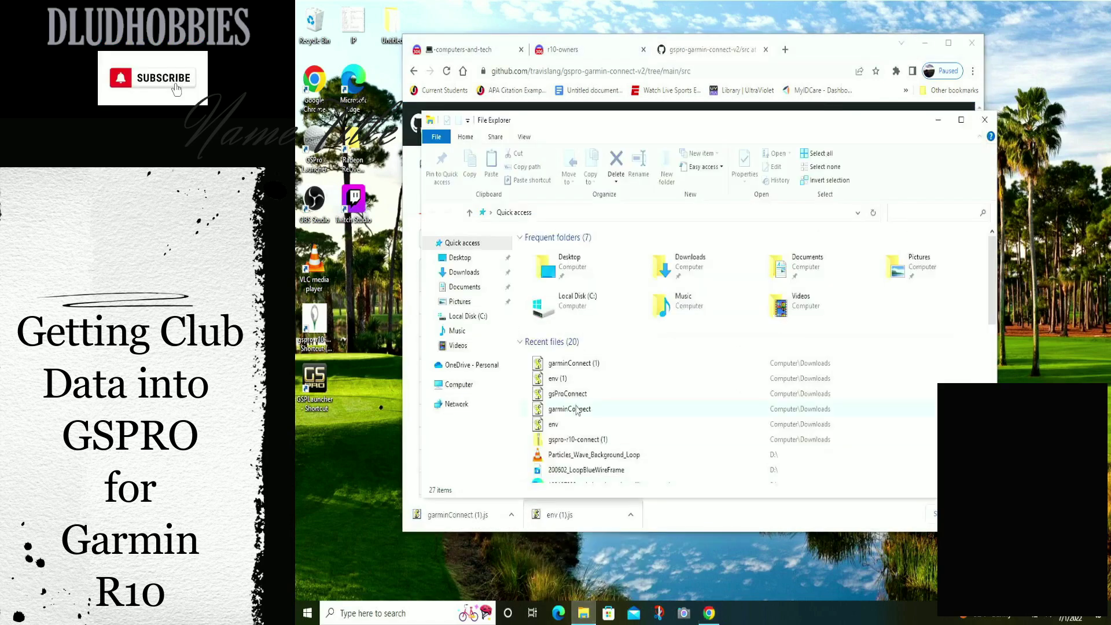
{"action": "left_click", "coordinate": [481, 272]}
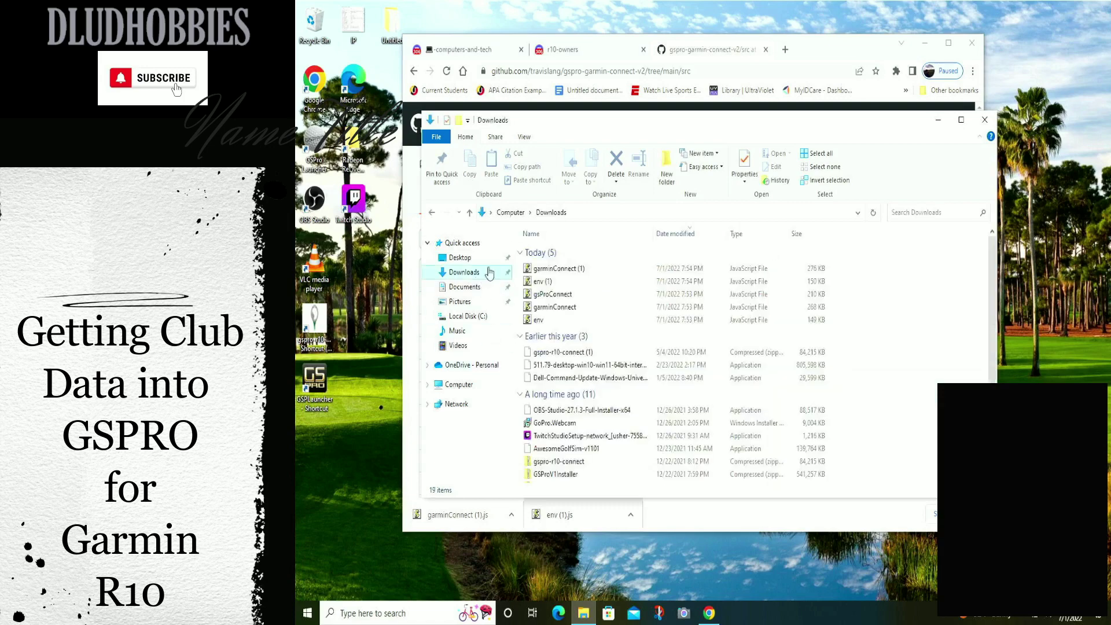
{"action": "left_click", "coordinate": [553, 322]}
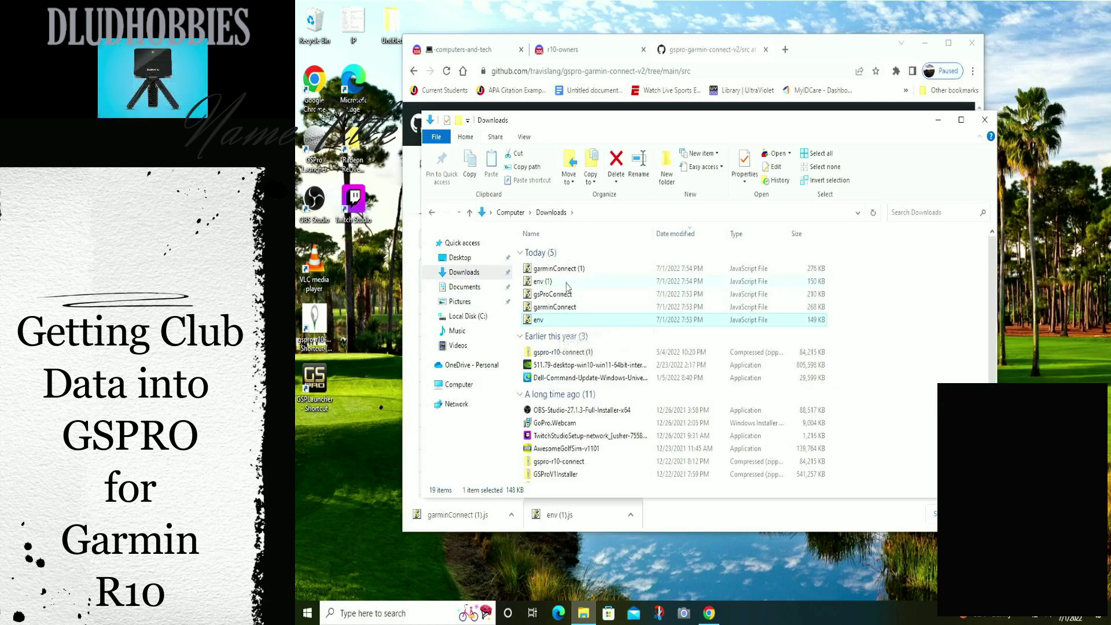
{"action": "left_click", "coordinate": [550, 319]}
{"action": "type", "text": "-1"}
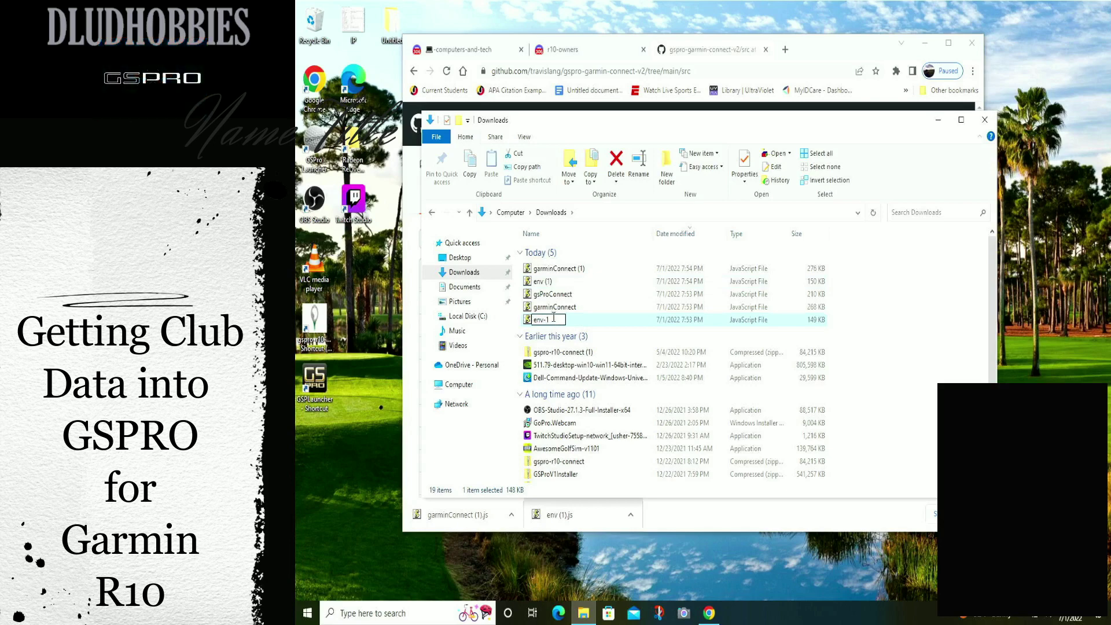
- Rename the garminConnect file in Downloads as garminConnect-1
{"action": "left_click", "coordinate": [557, 311]}
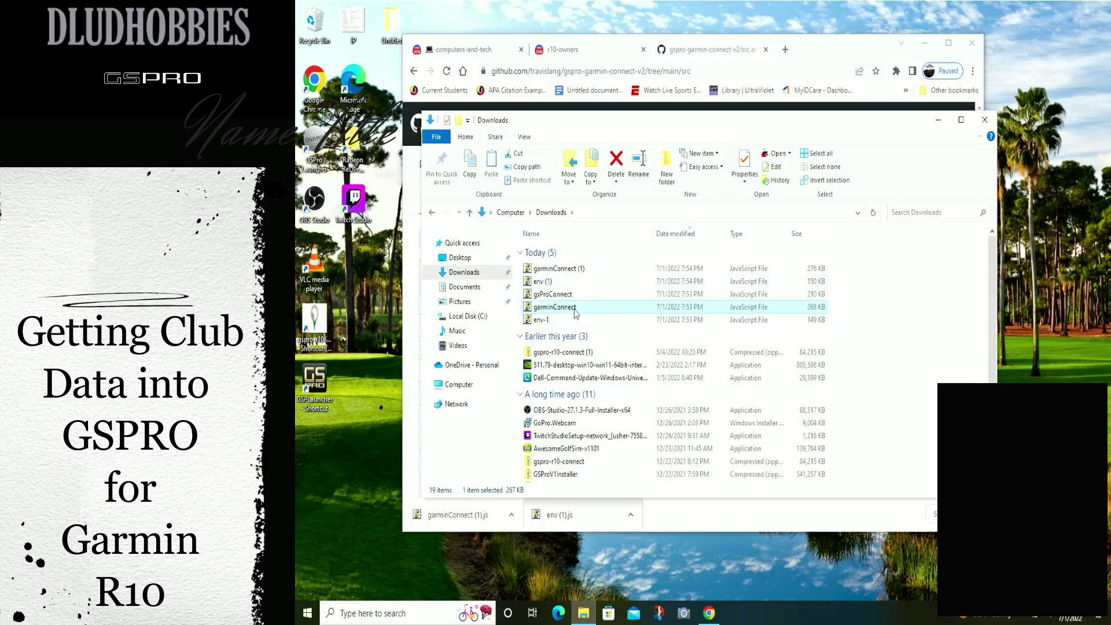
{"action": "left_click", "coordinate": [576, 314]}
{"action": "left_click", "coordinate": [583, 308]}
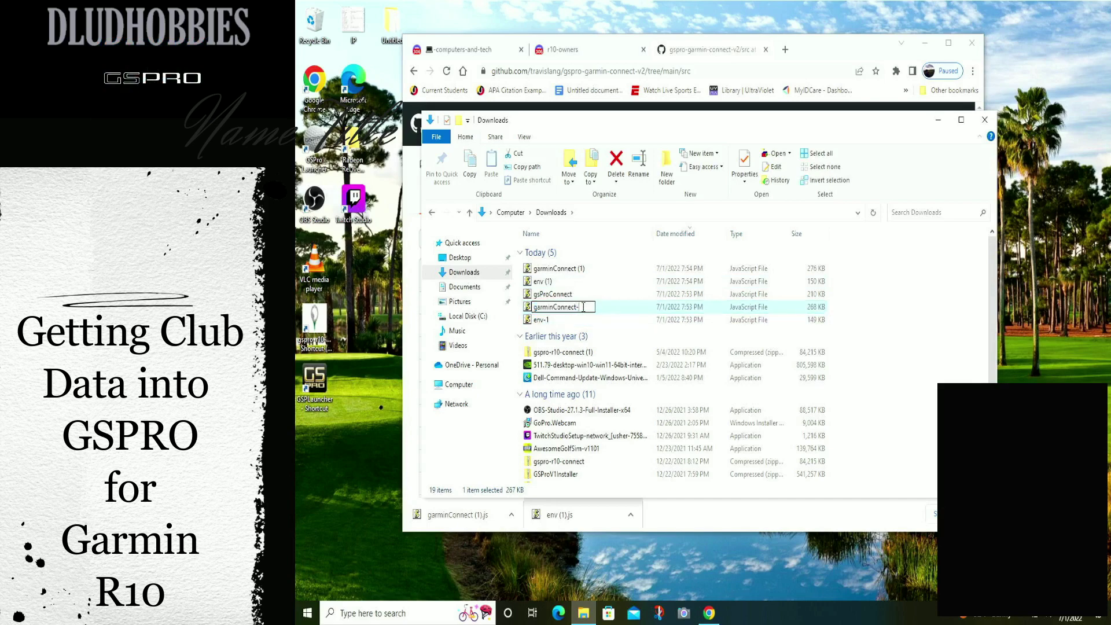
{"action": "key", "text": "Return"}
- Rename env (1) as env and garminConnect (1) as garminConnect in the Downloads folder
{"action": "left_click", "coordinate": [578, 284]}
{"action": "left_click", "coordinate": [559, 282]}
{"action": "left_click", "coordinate": [558, 281]}
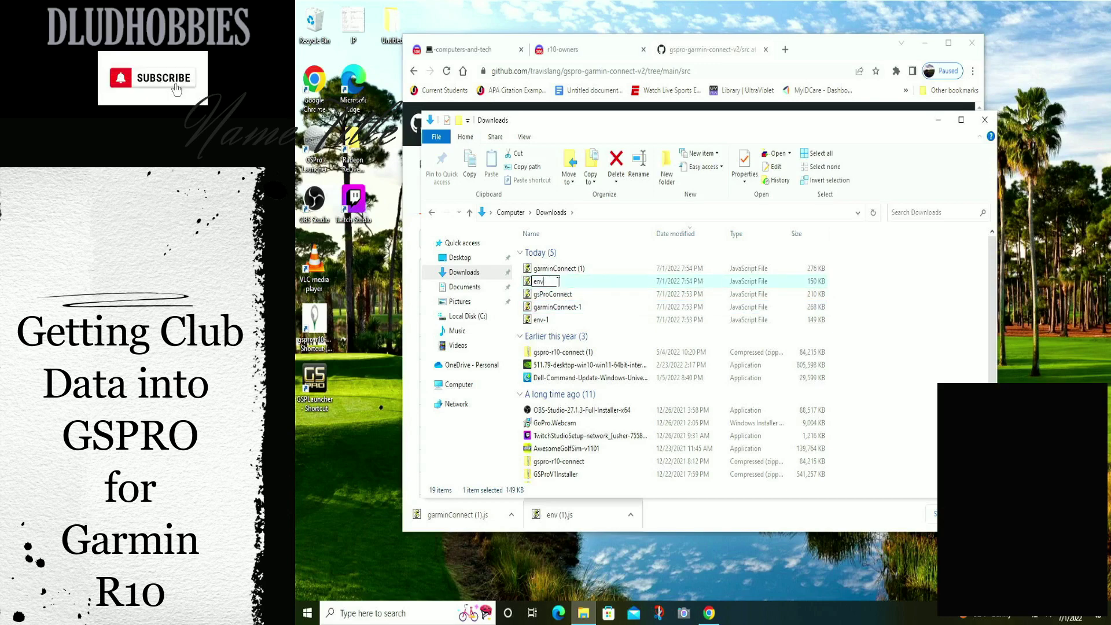
{"action": "left_click", "coordinate": [574, 271]}
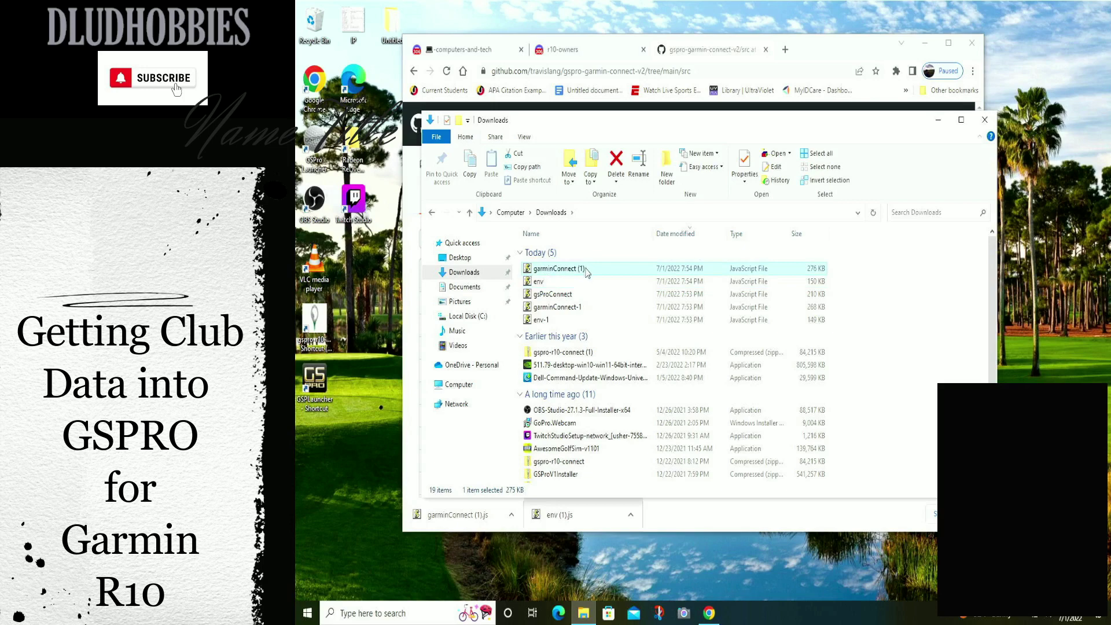
{"action": "left_click", "coordinate": [586, 270]}
{"action": "left_click", "coordinate": [586, 270]}
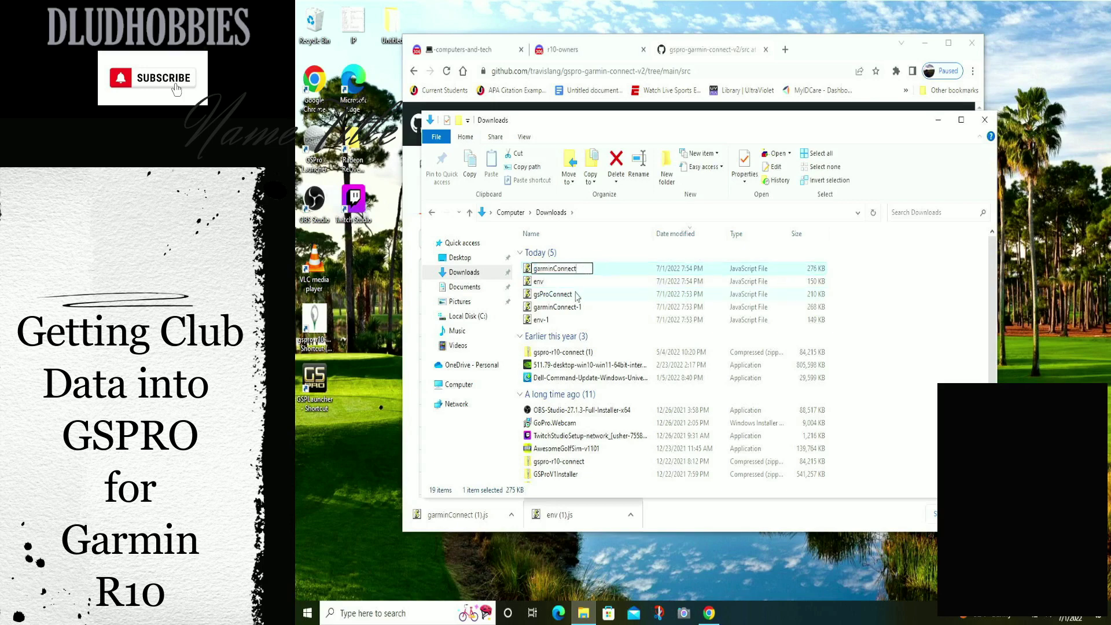
{"action": "key", "text": "Return"}
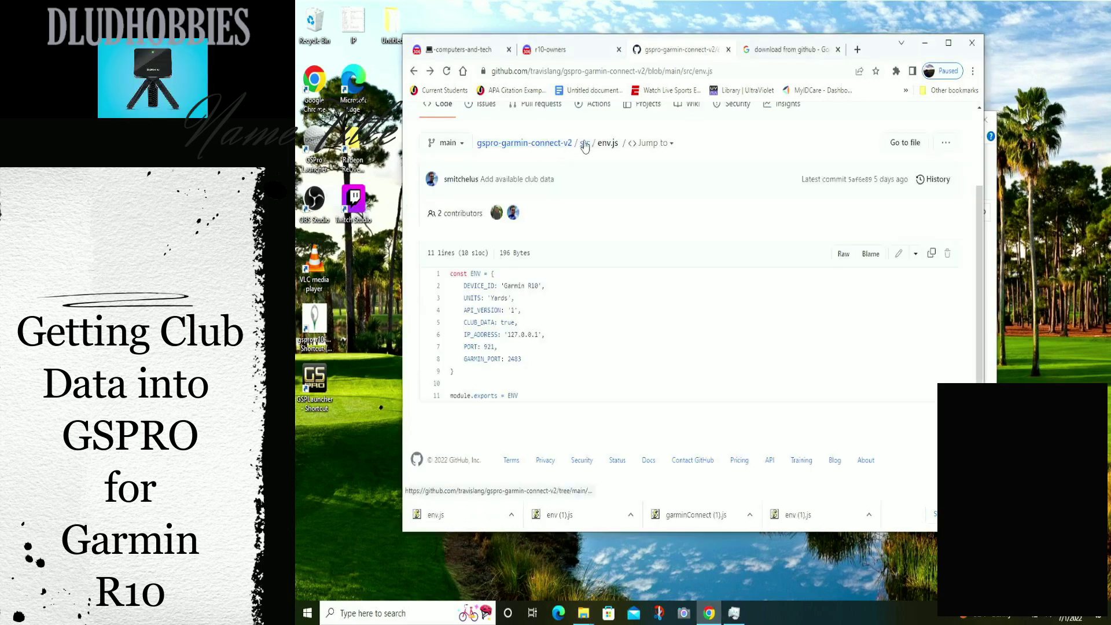
- Open the raw version of garminConnect.js from the repository's src folder and save it to Downloads
{"action": "left_click", "coordinate": [586, 146]}
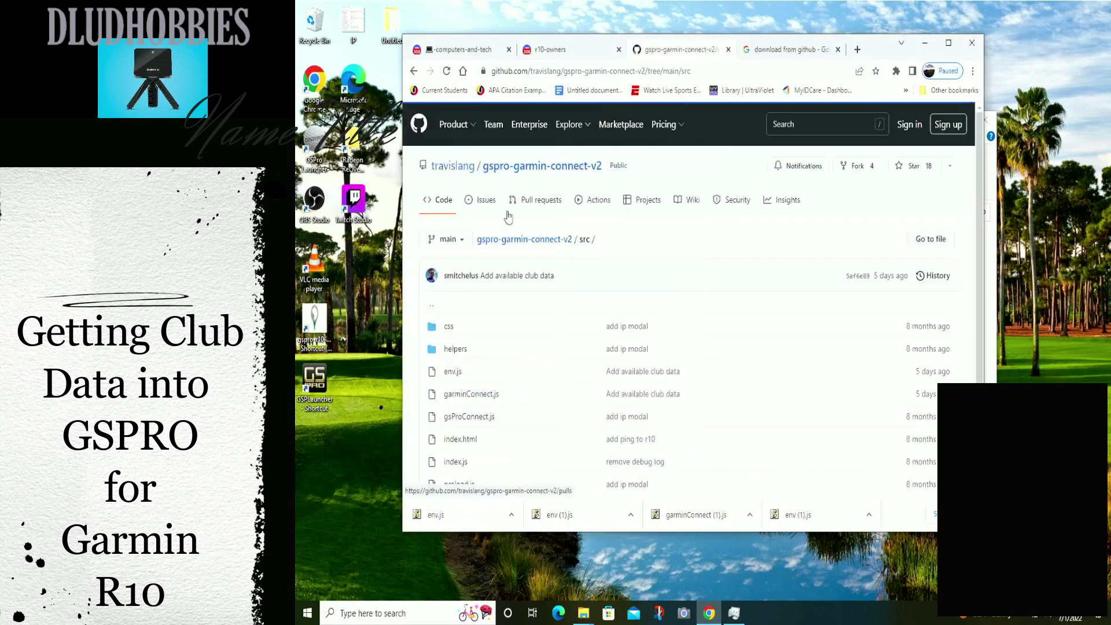
{"action": "left_click", "coordinate": [488, 394]}
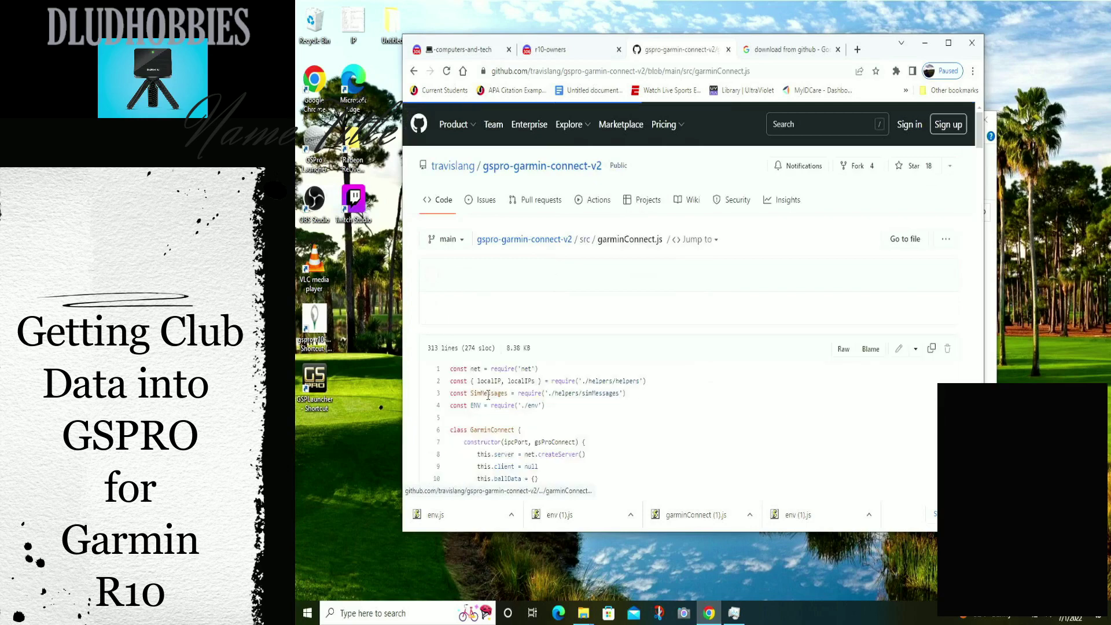
{"action": "left_click", "coordinate": [843, 352]}
{"action": "right_click", "coordinate": [654, 229]}
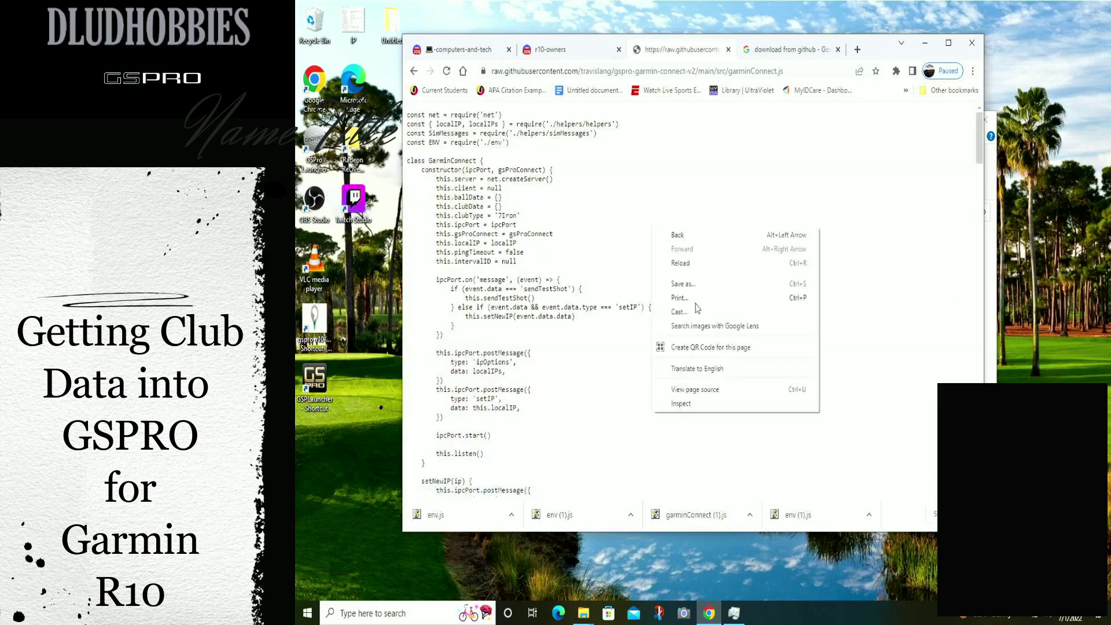
{"action": "left_click", "coordinate": [703, 285]}
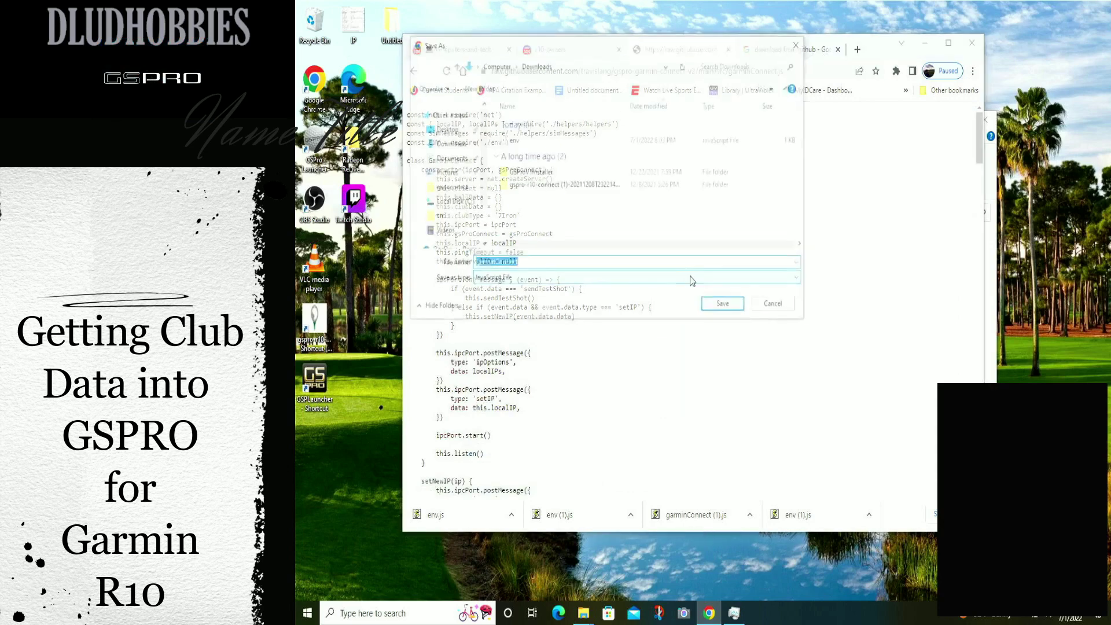
{"action": "left_click", "coordinate": [706, 305]}
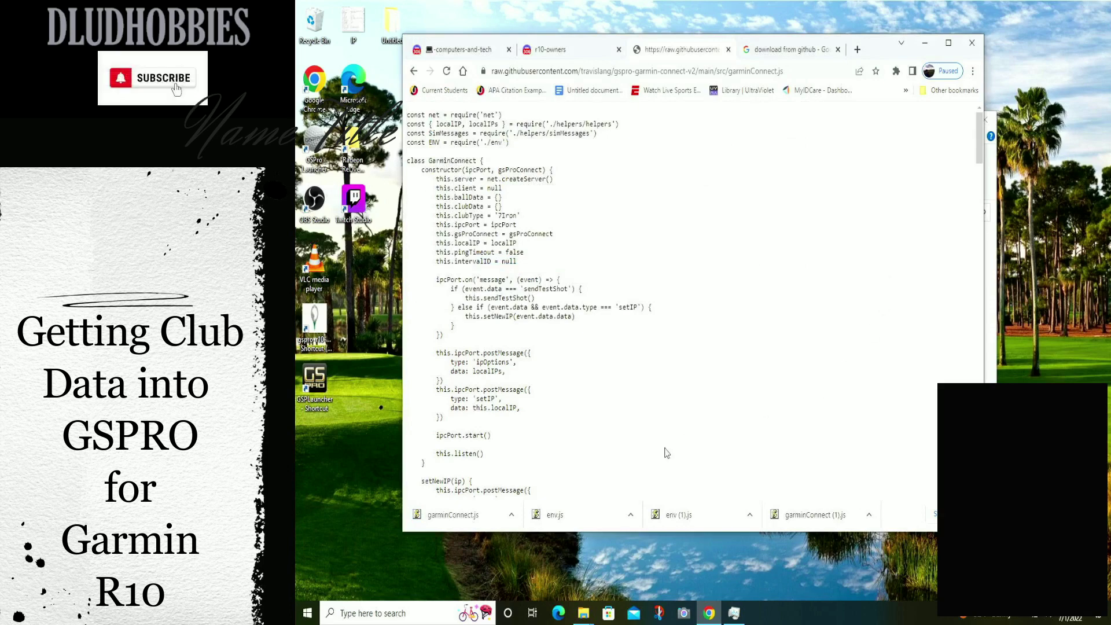
- Check the downloaded scripts in Downloads and the matching files in gspconnect's resources\app\src folder
{"action": "left_click", "coordinate": [926, 46]}
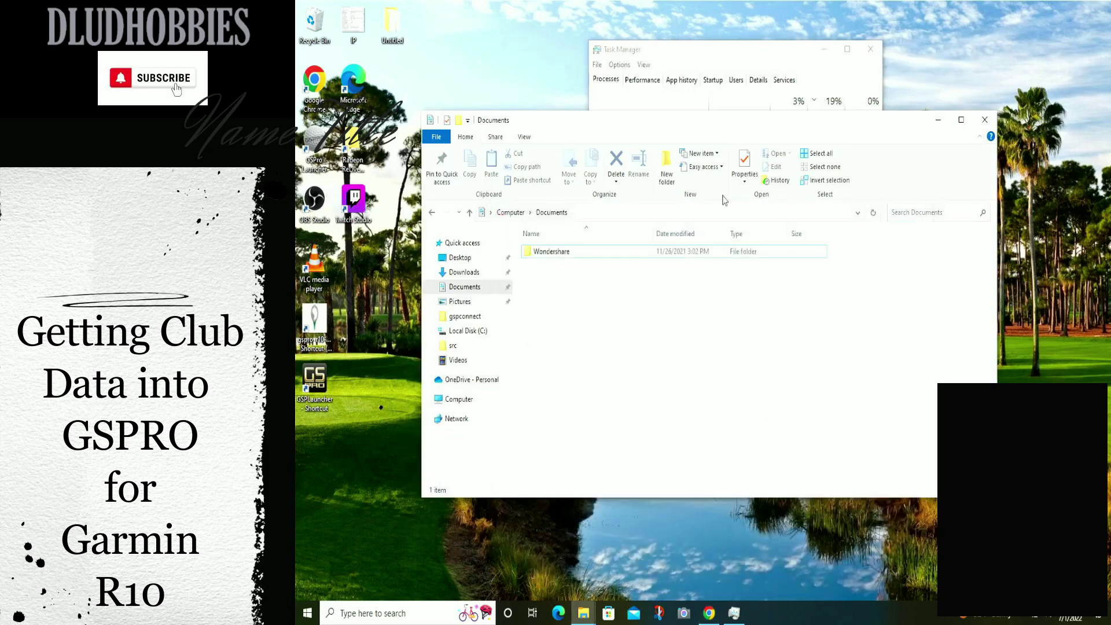
{"action": "left_click", "coordinate": [465, 273]}
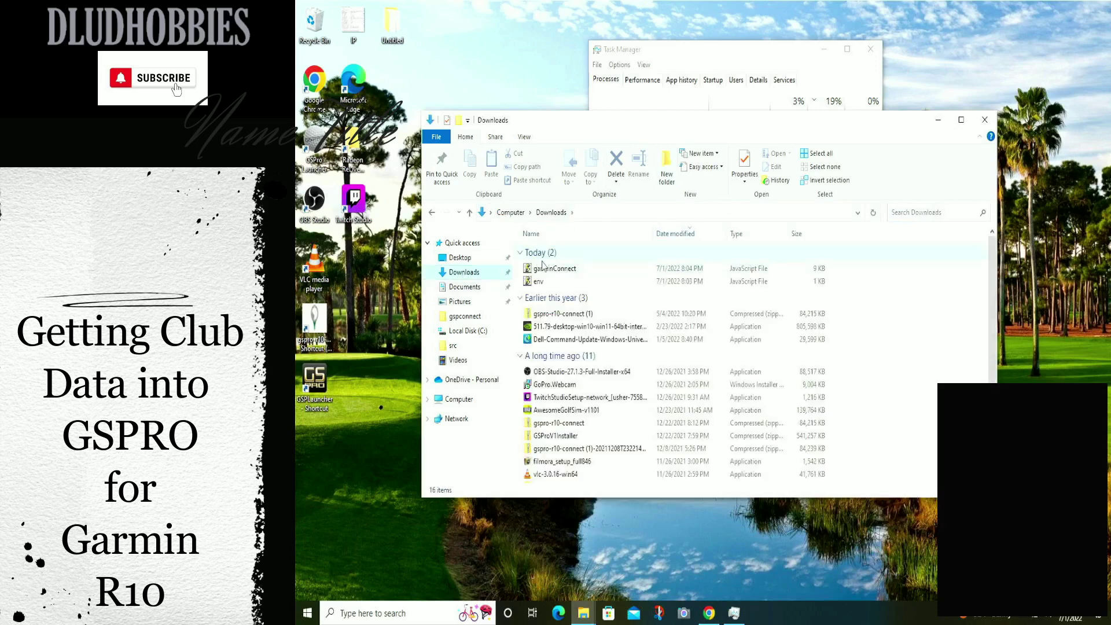
{"action": "left_click", "coordinate": [460, 347]}
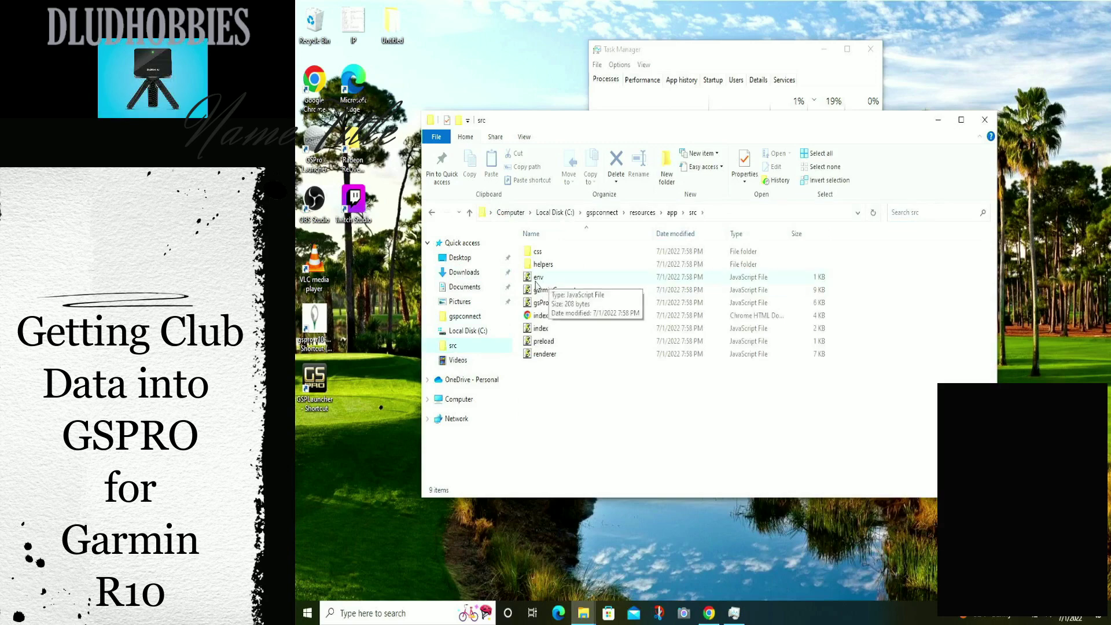
- Copy garminConnect and env from Downloads into the src folder, replacing the existing files, and close File Explorer and Task Manager
{"action": "left_click", "coordinate": [478, 293]}
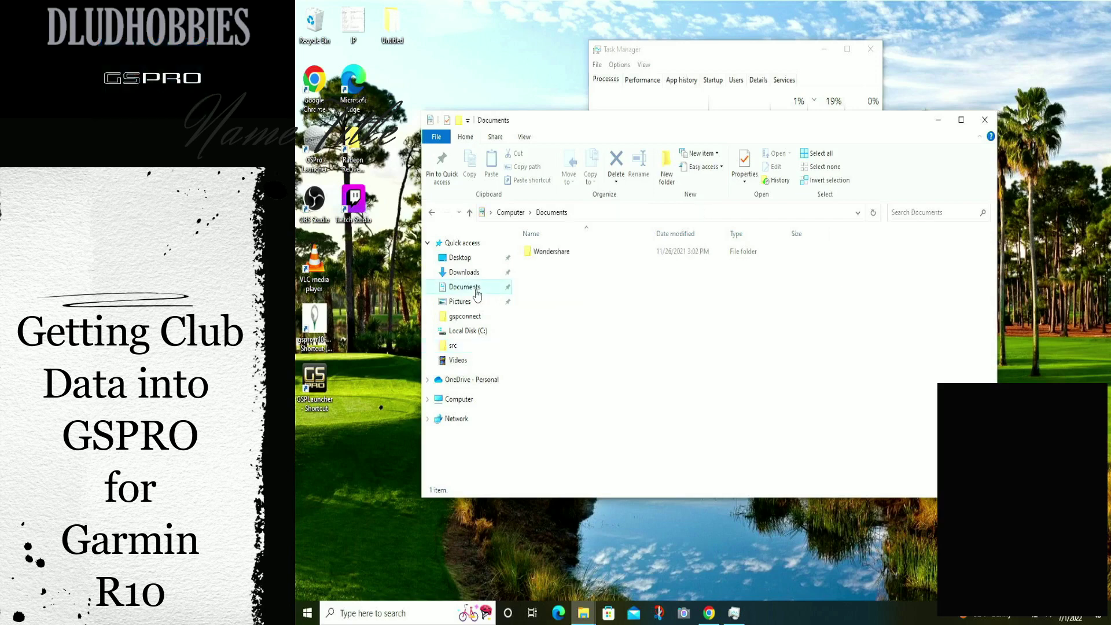
{"action": "left_click", "coordinate": [469, 273]}
{"action": "left_click", "coordinate": [541, 270]}
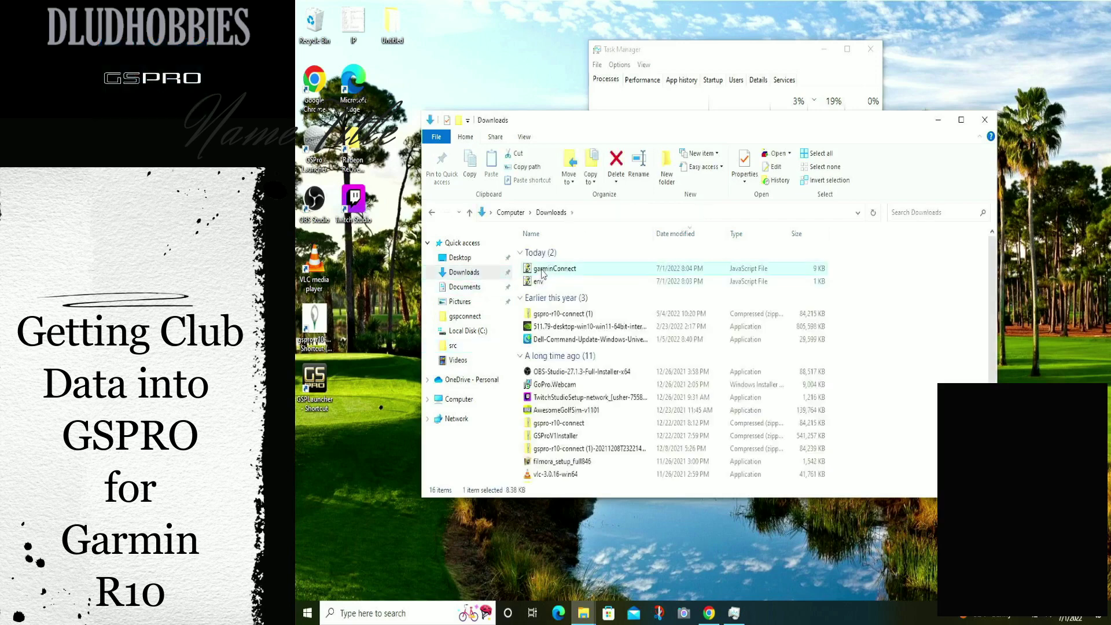
{"action": "left_click", "coordinate": [821, 282], "text": "ctrl"}
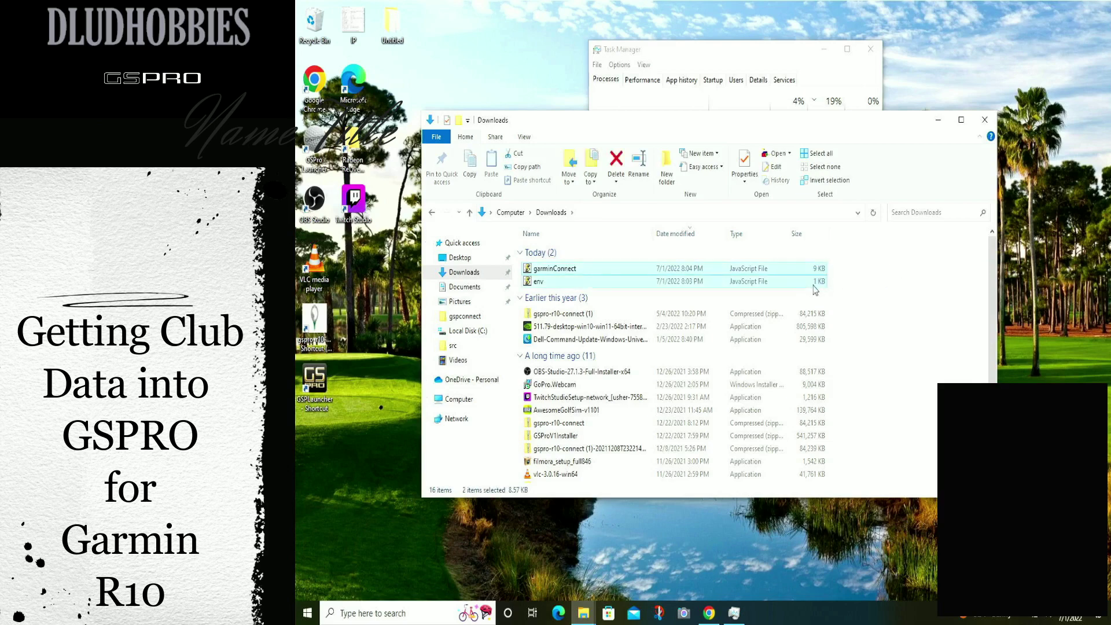
{"action": "left_click", "coordinate": [591, 178]}
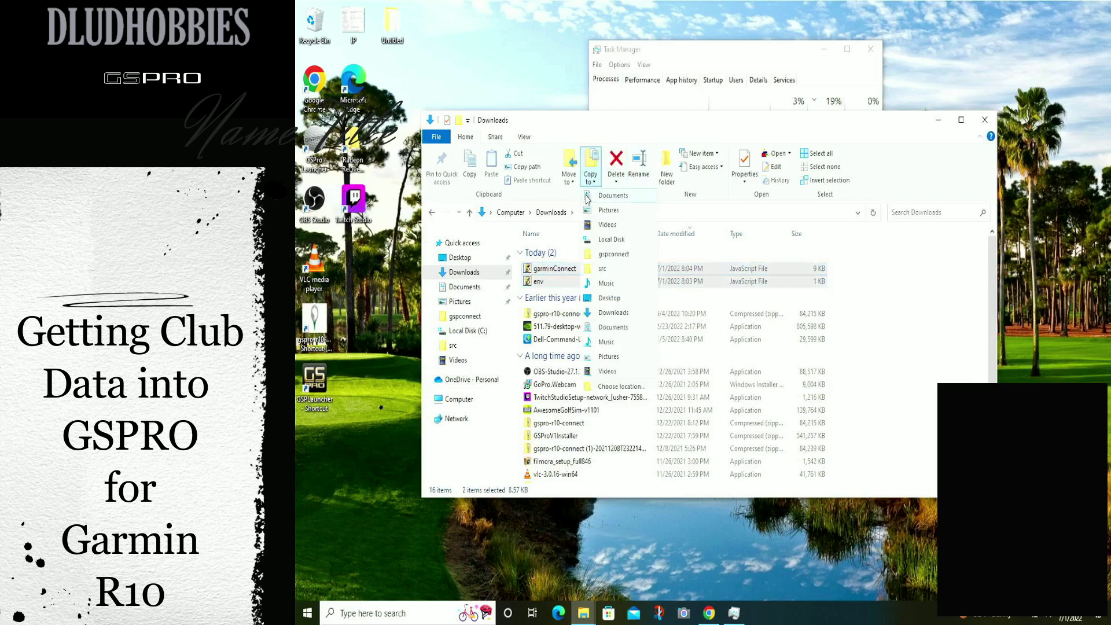
{"action": "left_click", "coordinate": [605, 270]}
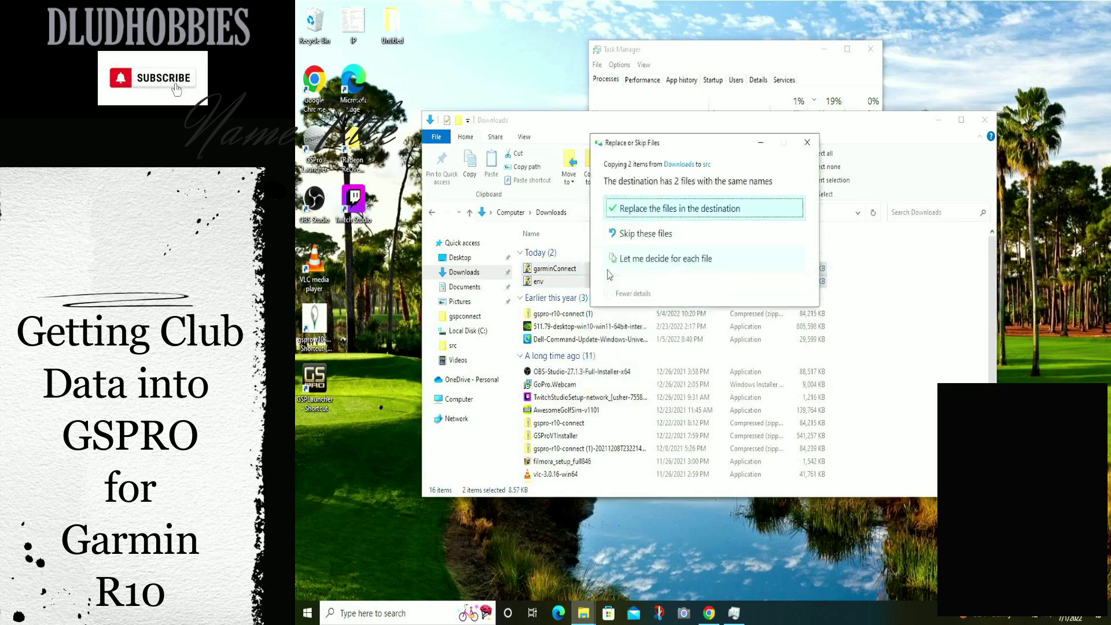
{"action": "left_click", "coordinate": [670, 213]}
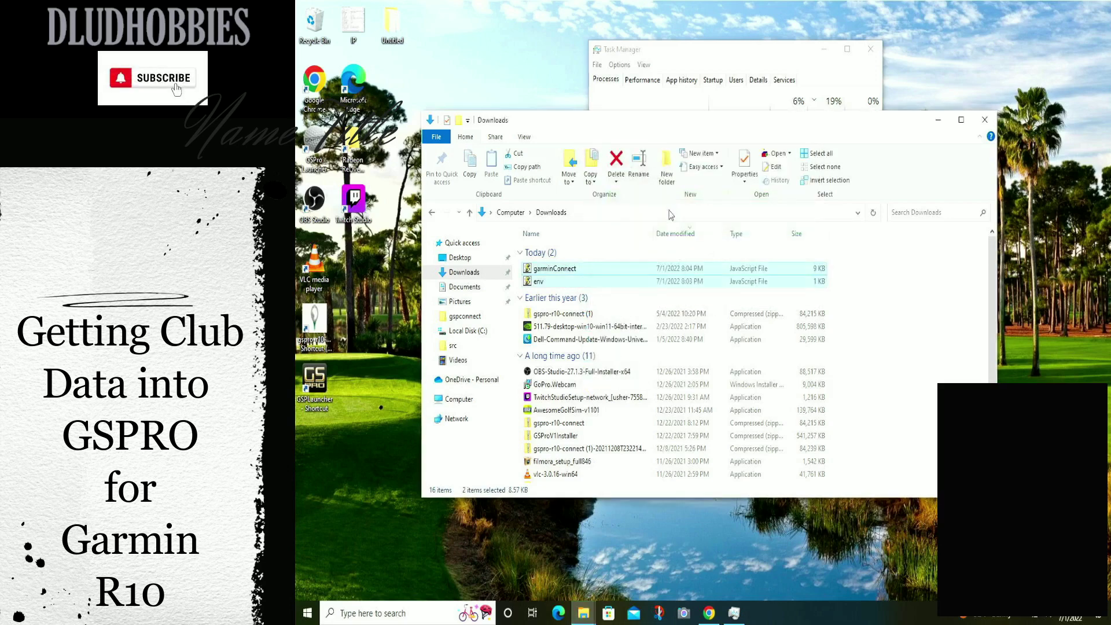
{"action": "left_click", "coordinate": [984, 121]}
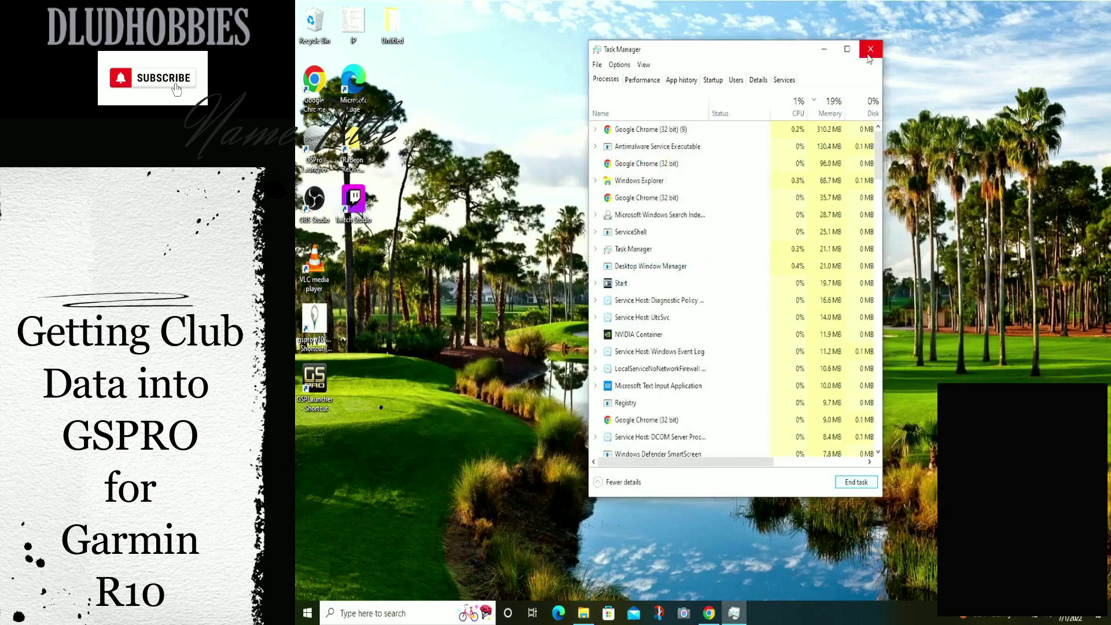
{"action": "left_click", "coordinate": [869, 55]}
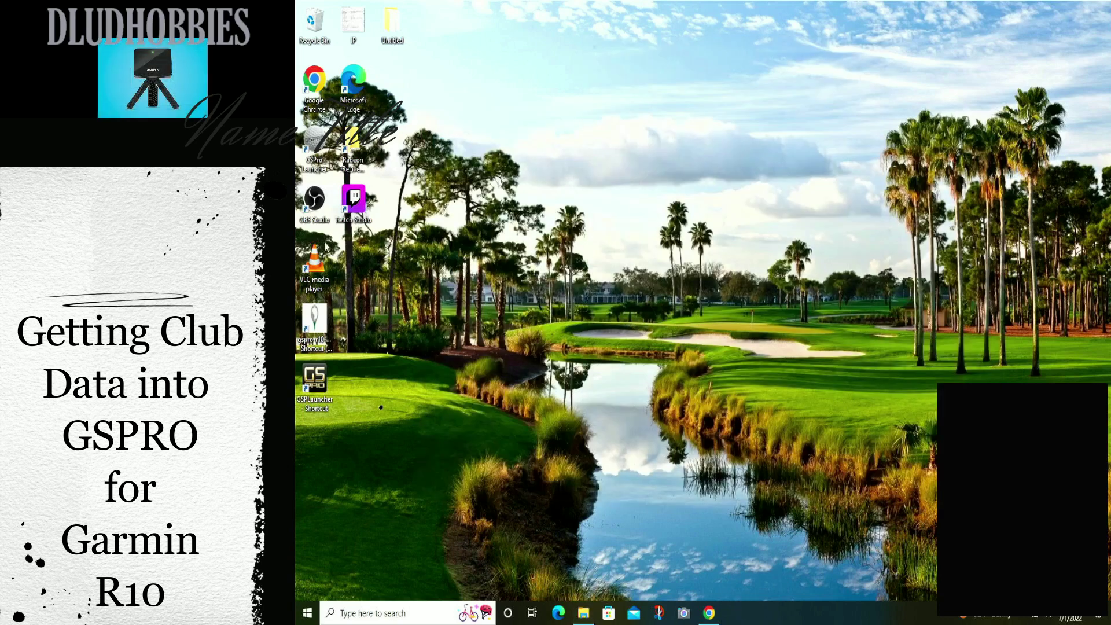
- Launch R10 Connect from the desktop and start GSPro with its existing configuration
{"action": "double_click", "coordinate": [313, 320]}
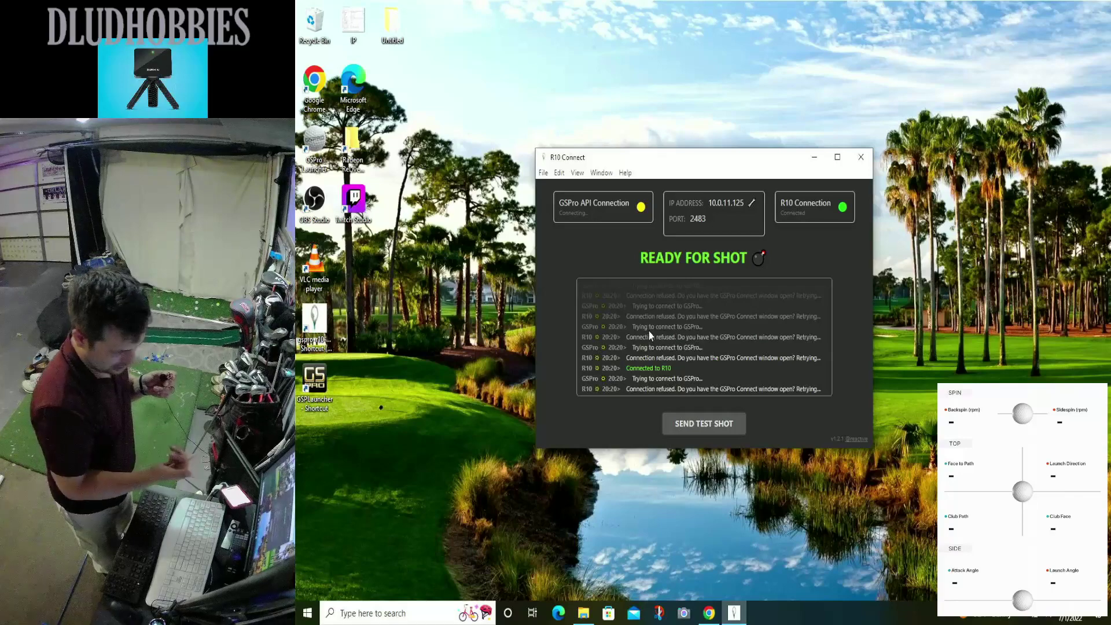
{"action": "double_click", "coordinate": [316, 381]}
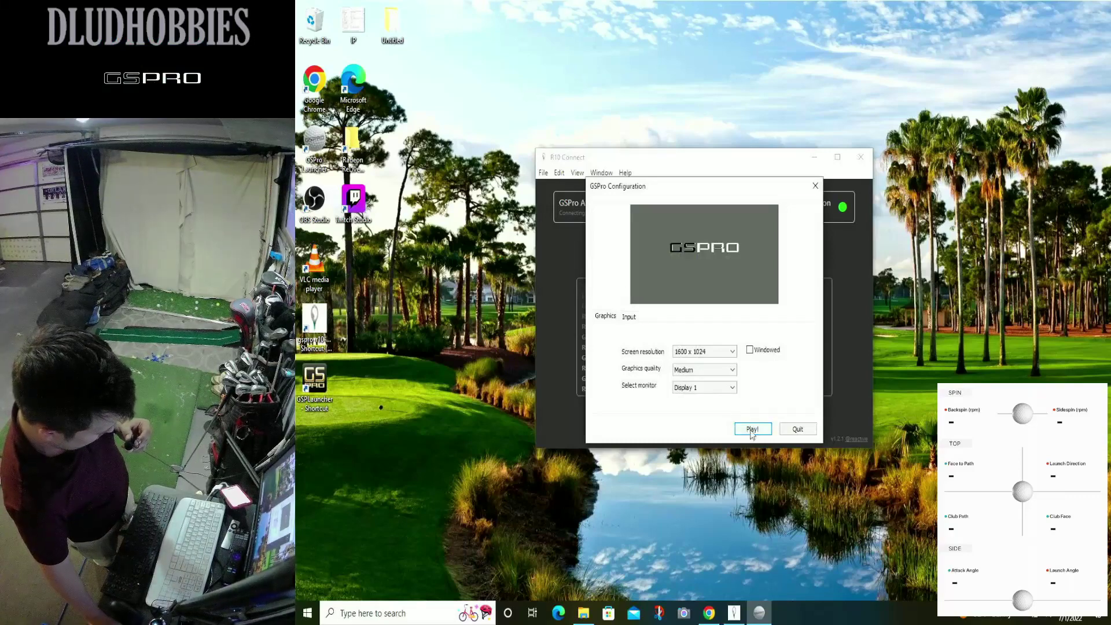
{"action": "left_click", "coordinate": [751, 430]}
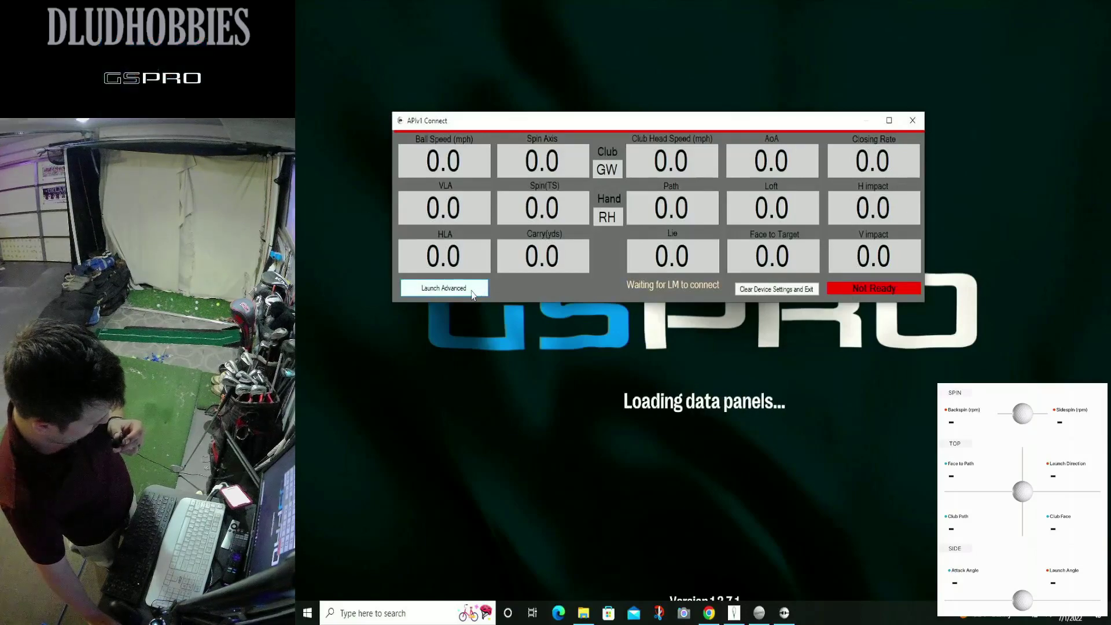
- Launch the Advanced Connect Add On from APIv1 Connect and reposition both windows so the club and ball data panels can be read
{"action": "left_click", "coordinate": [443, 289]}
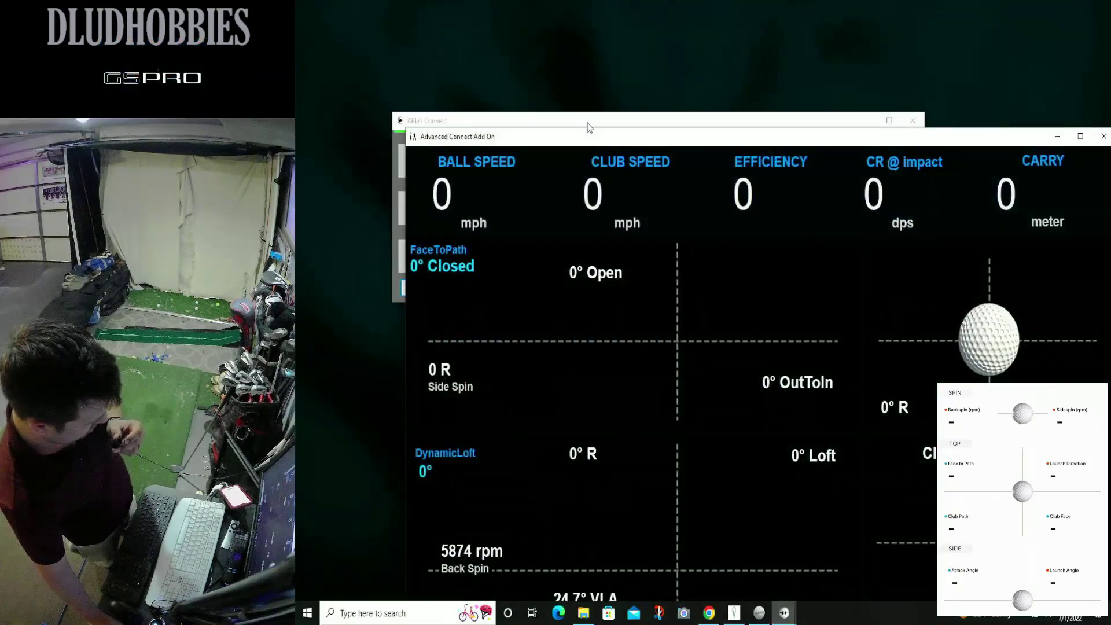
{"action": "left_click_drag", "start_coordinate": [589, 127], "coordinate": [490, 17]}
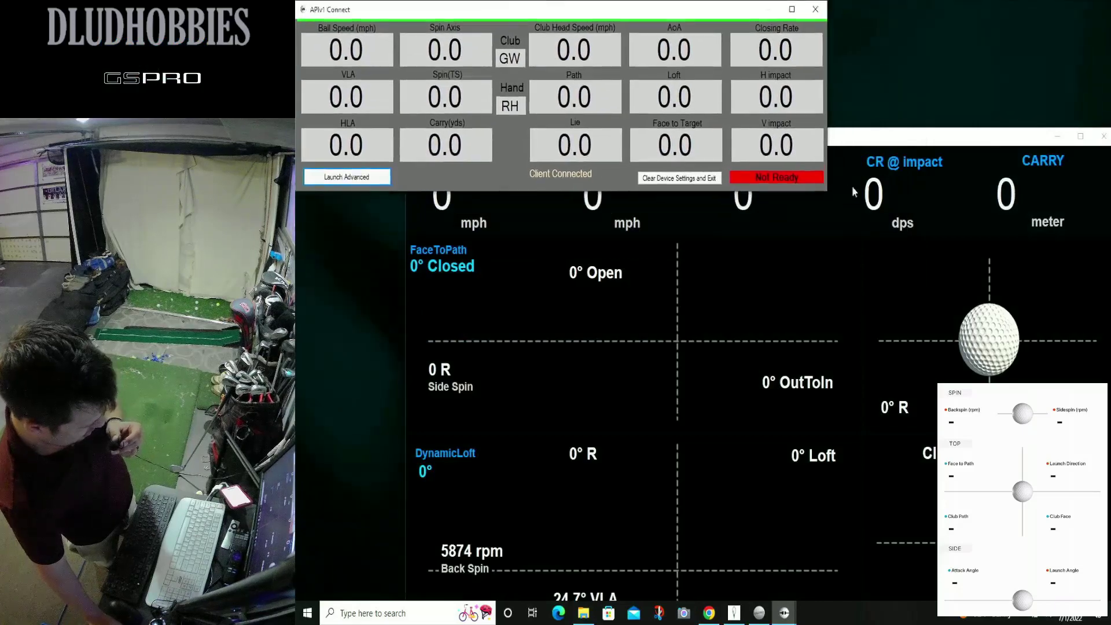
{"action": "left_click", "coordinate": [875, 137]}
{"action": "left_click_drag", "start_coordinate": [875, 138], "coordinate": [886, 164]}
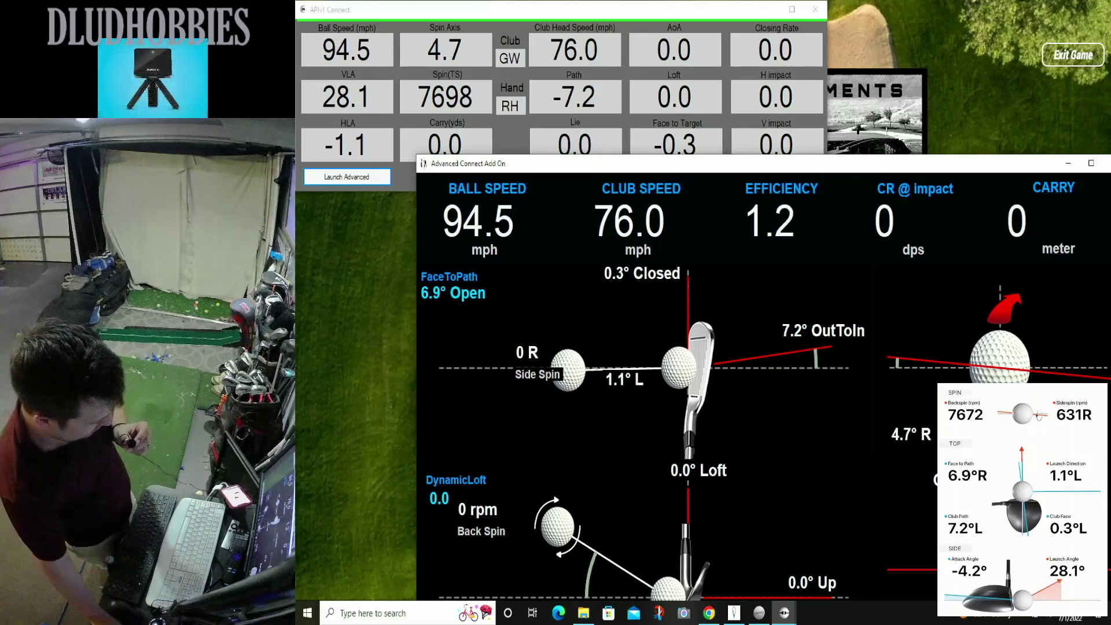
{"action": "left_click_drag", "start_coordinate": [849, 171], "coordinate": [789, 61]}
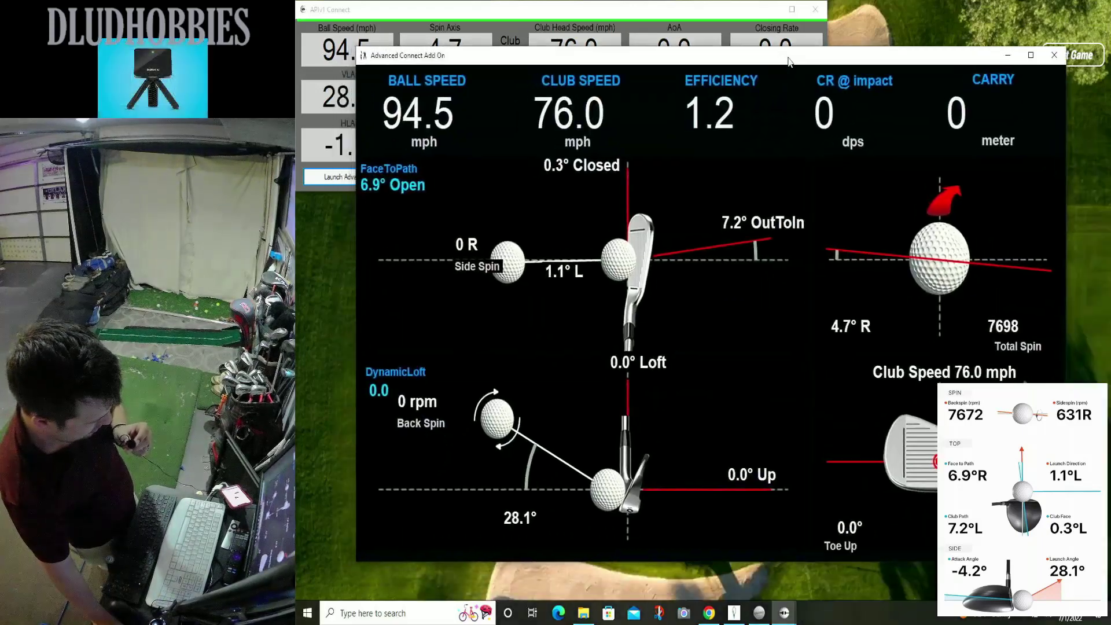